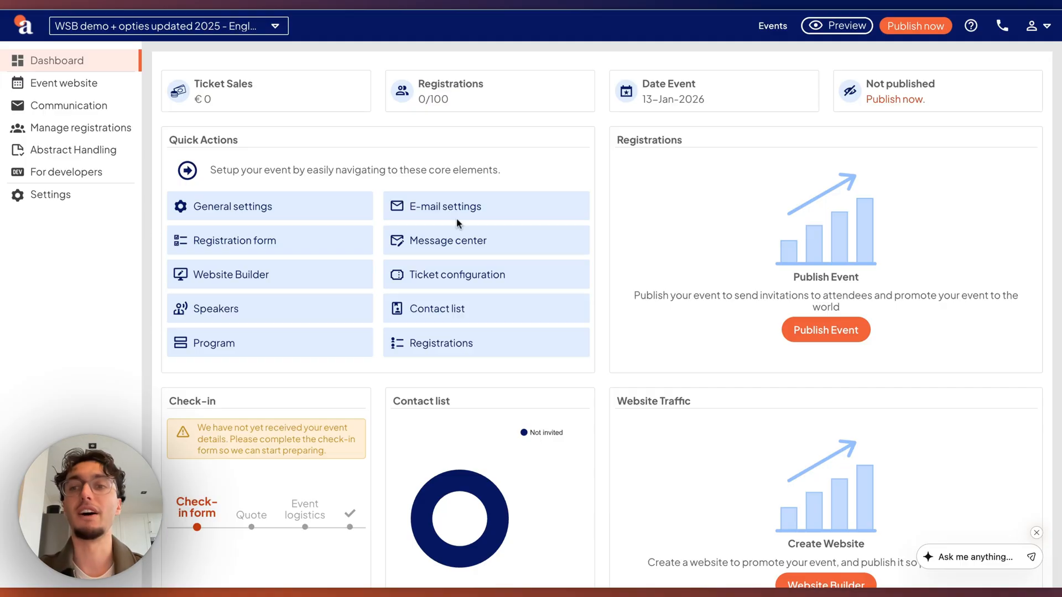
Open the registrations overview of the event
mouse_move(102, 93)
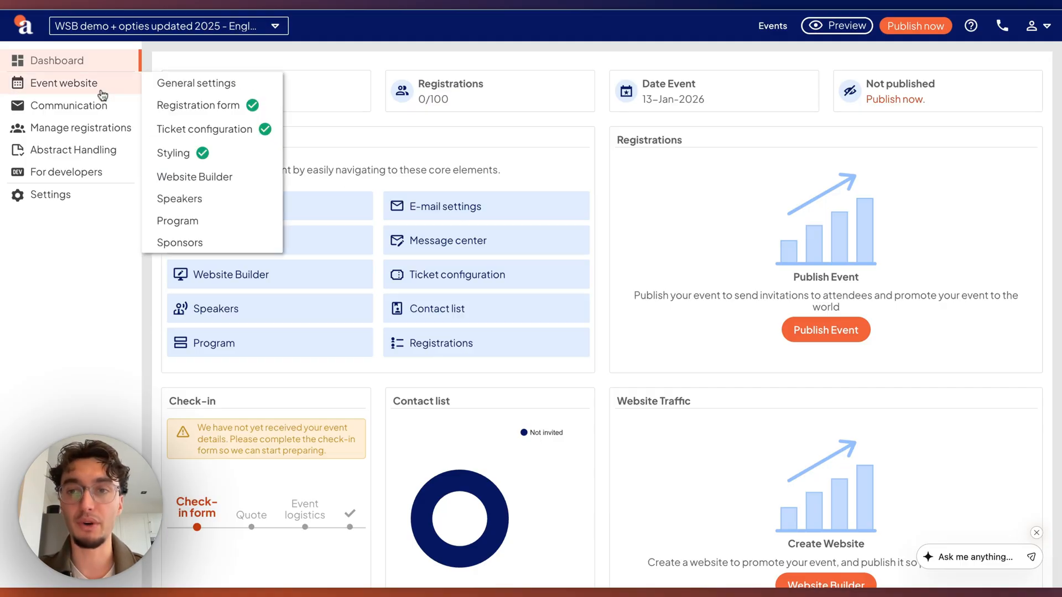
mouse_move(94, 131)
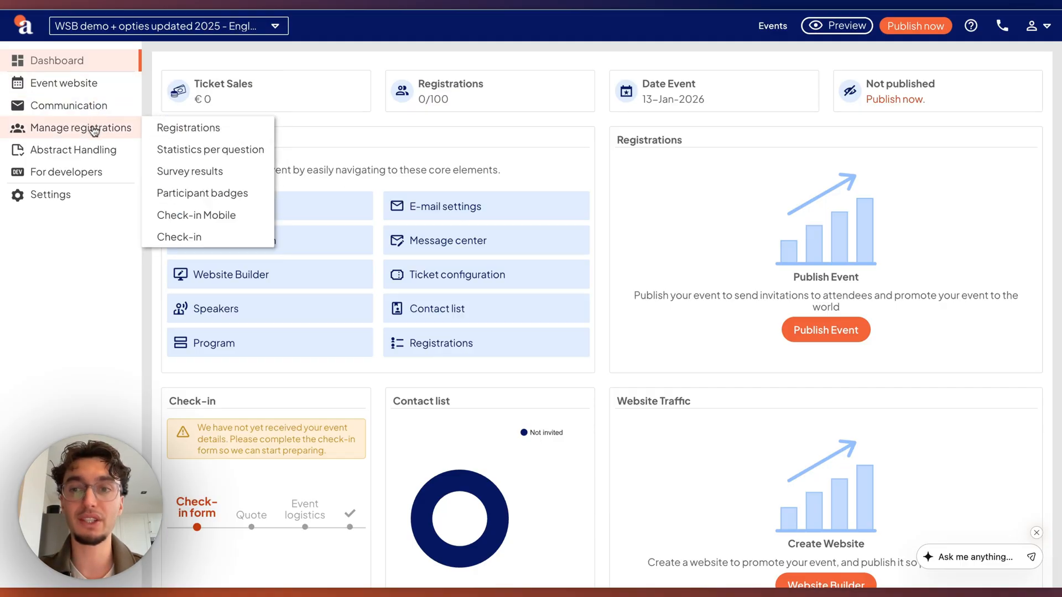
left_click(166, 131)
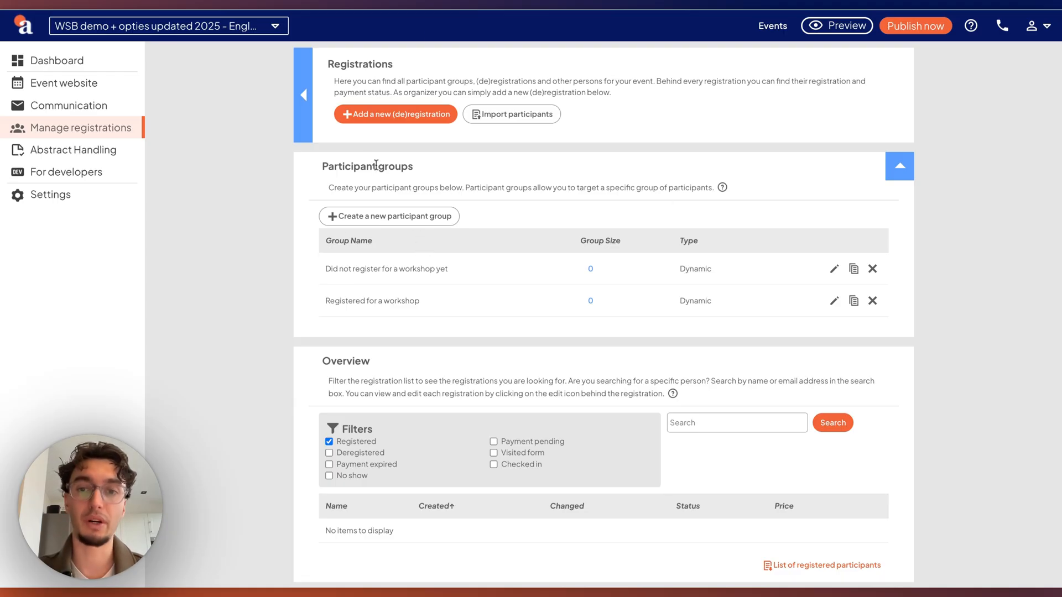
Review the participant groups section, opening the "Registered for a workshop" group and closing it again
triple_click(321, 172)
left_click(357, 173)
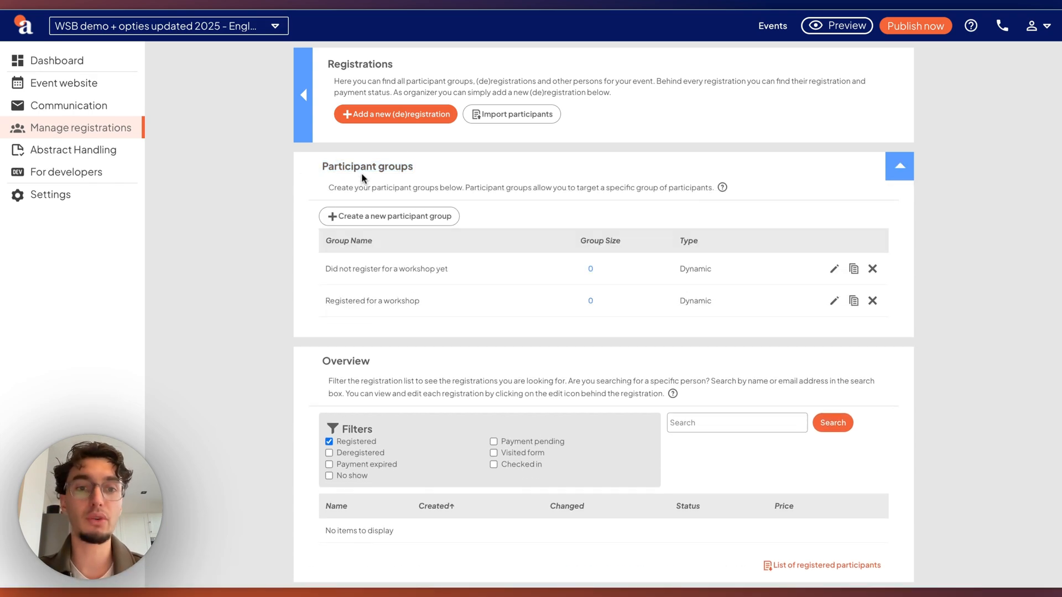
scroll(387, 182, "down", 1)
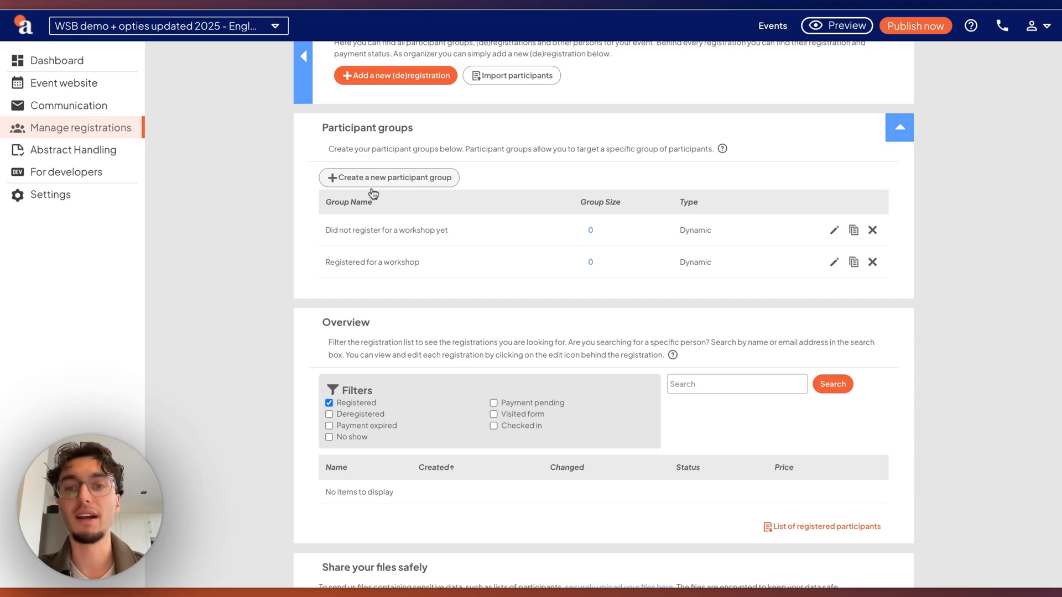
left_click(426, 267)
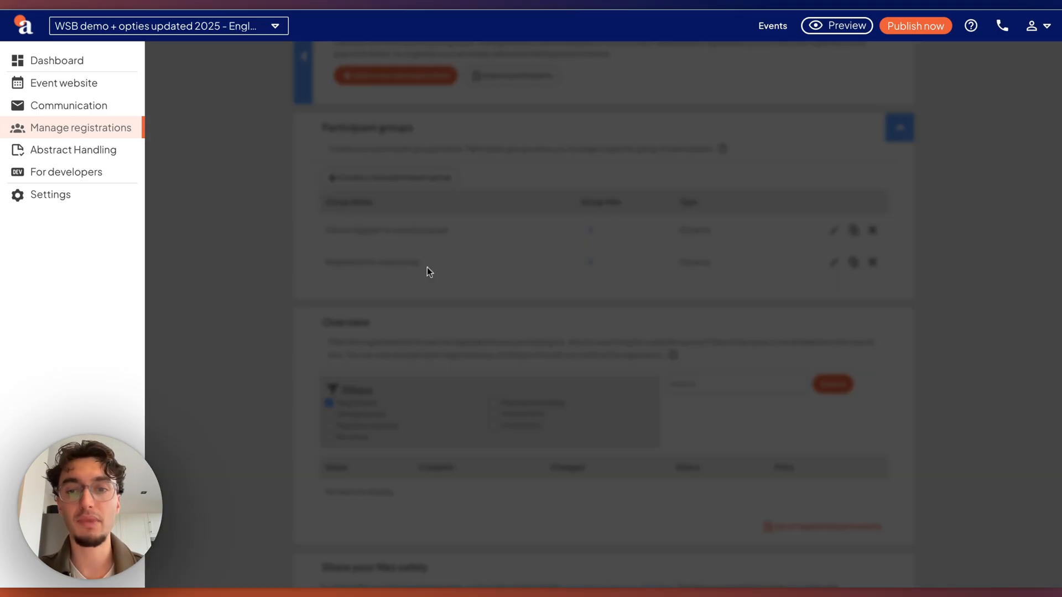
left_click(899, 113)
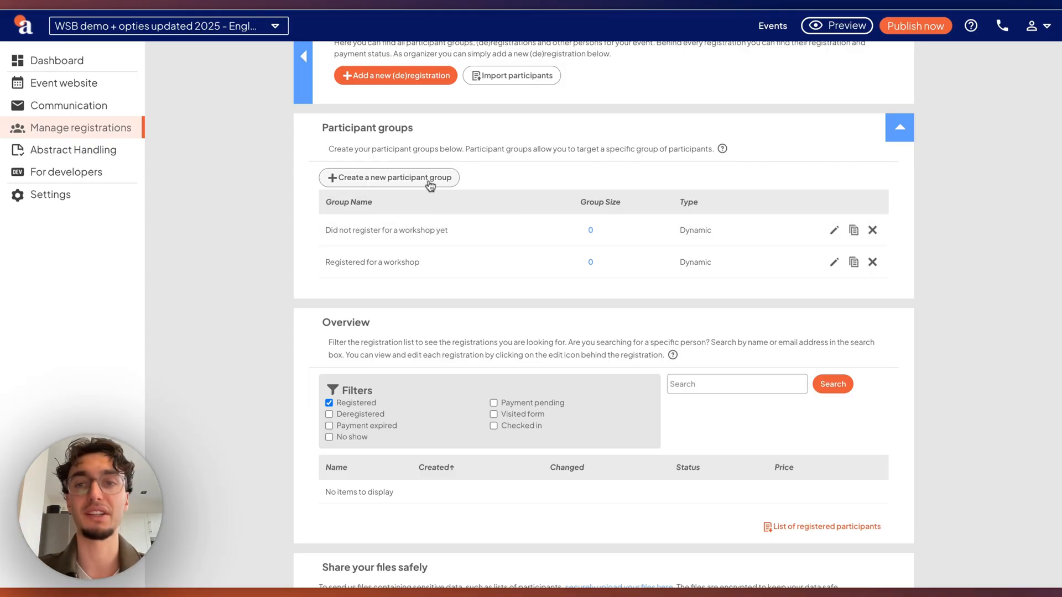
Create a new participant group named "test" with status Registered
left_click(442, 171)
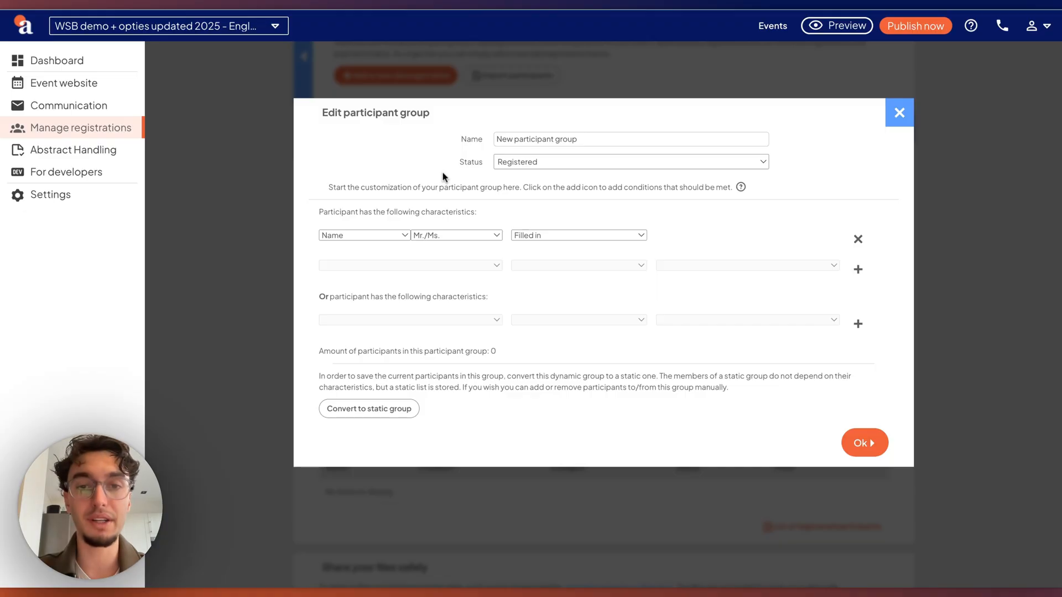
triple_click(496, 139)
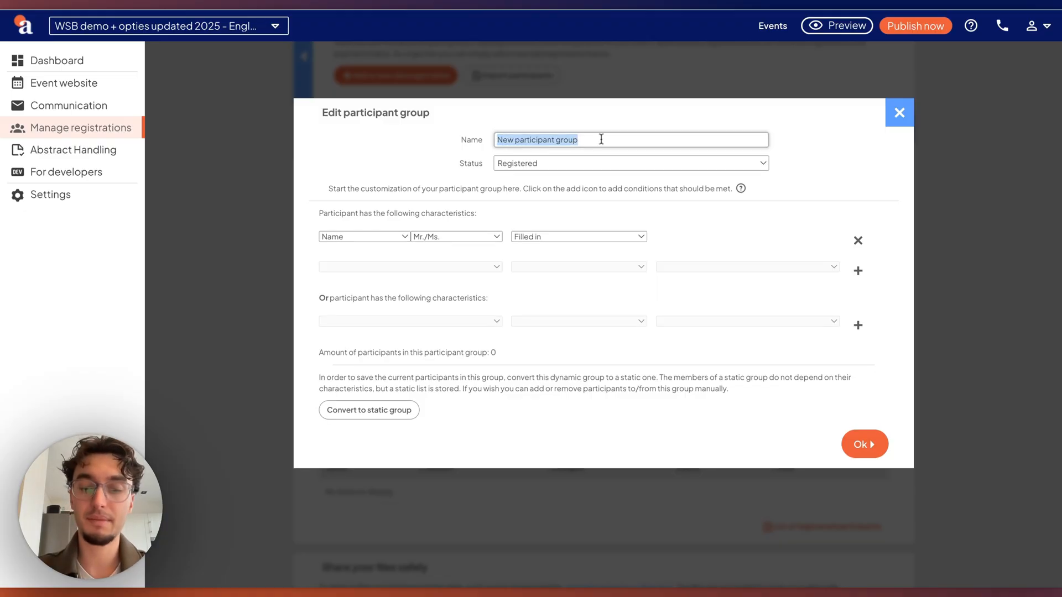
type("test")
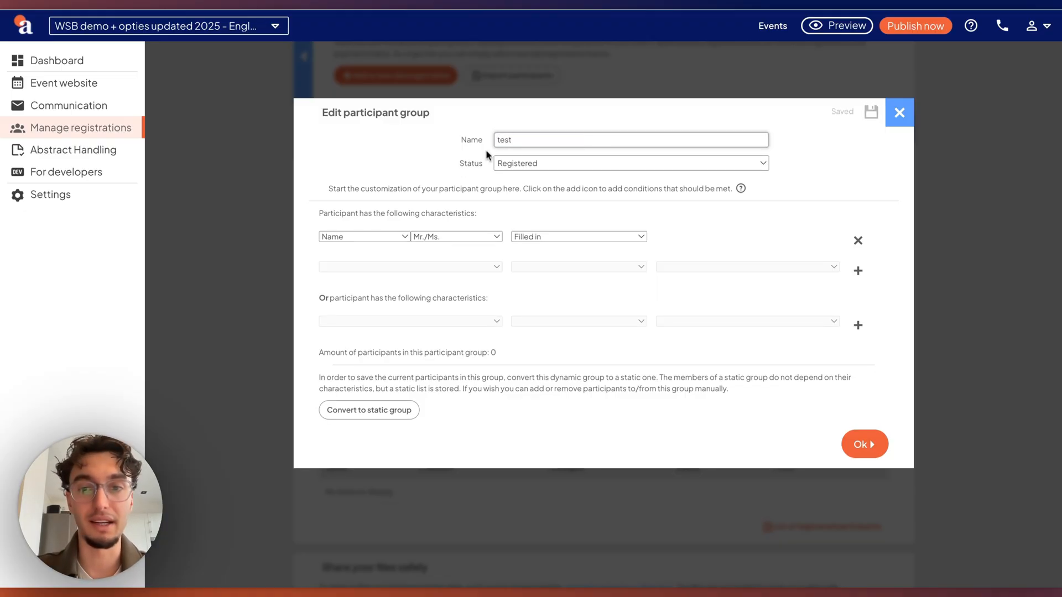
left_click(532, 165)
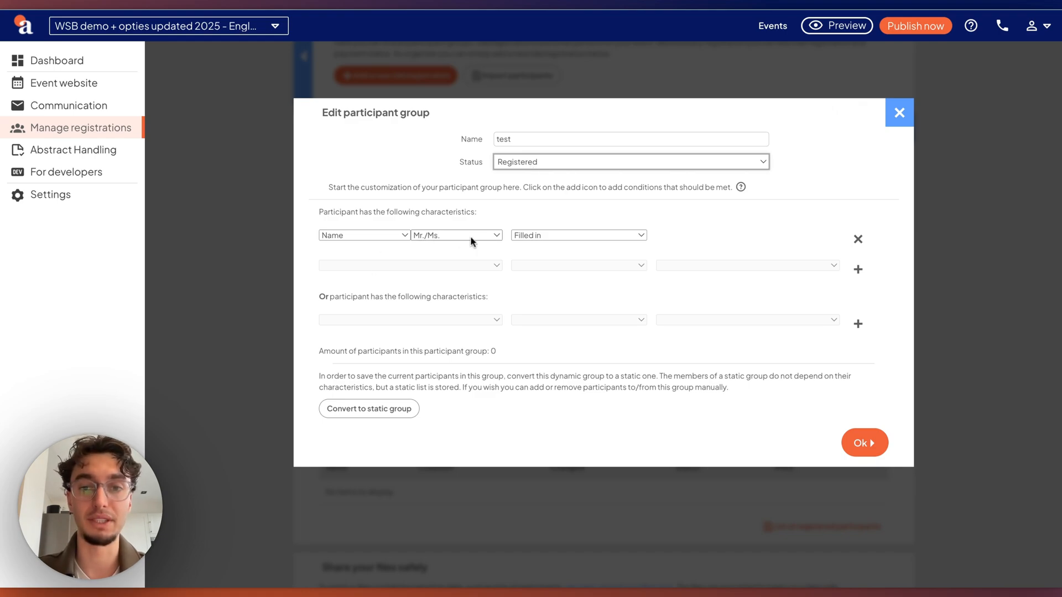
Set the group's first characteristic to Name, Mr./Ms., Equal to, Mr
left_click(538, 239)
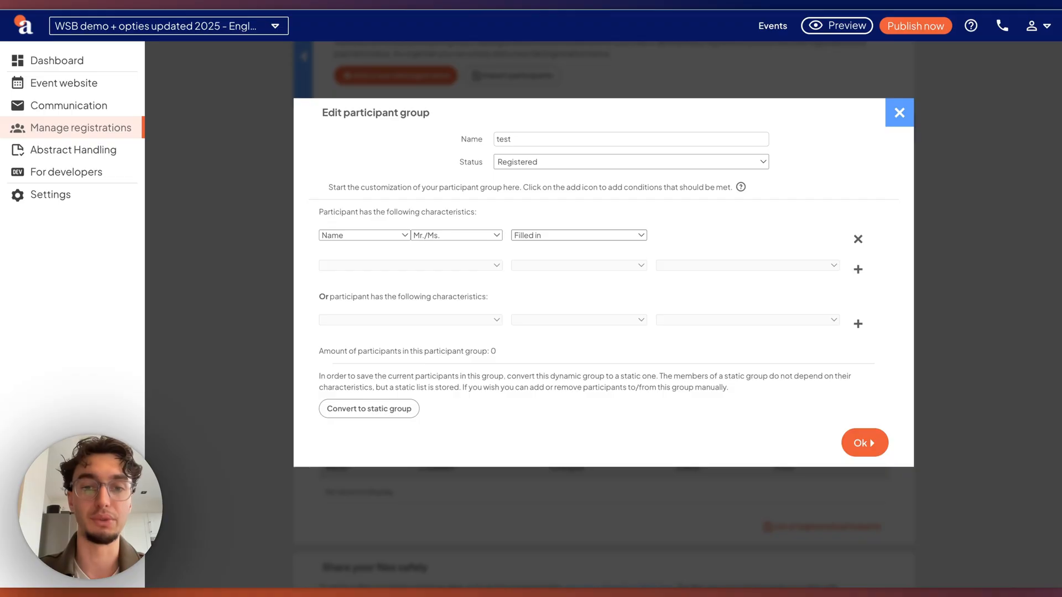
left_click(567, 255)
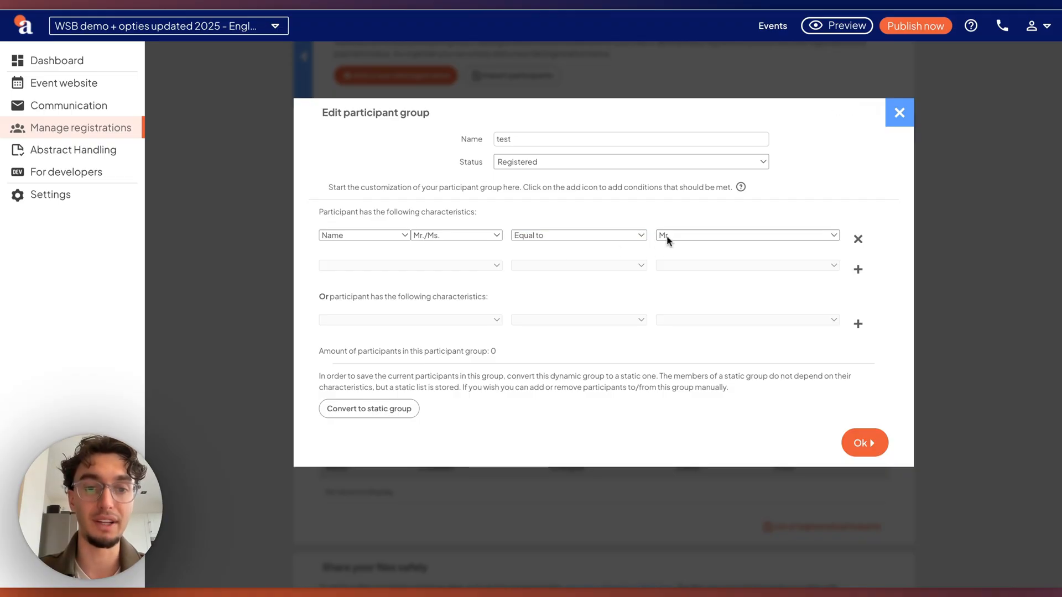
left_click(522, 239)
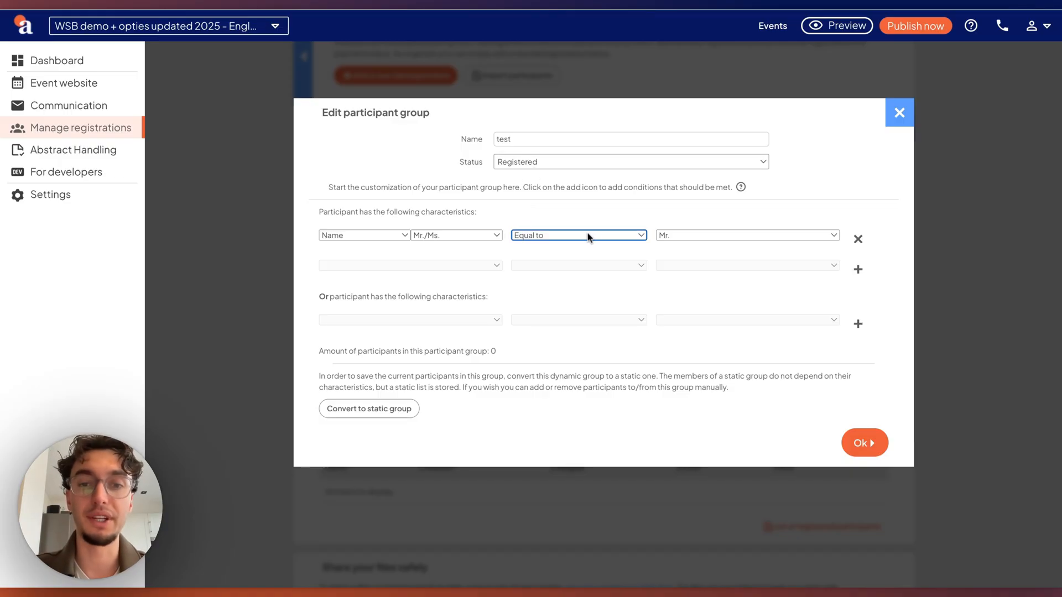
scroll(403, 336, "down", 1)
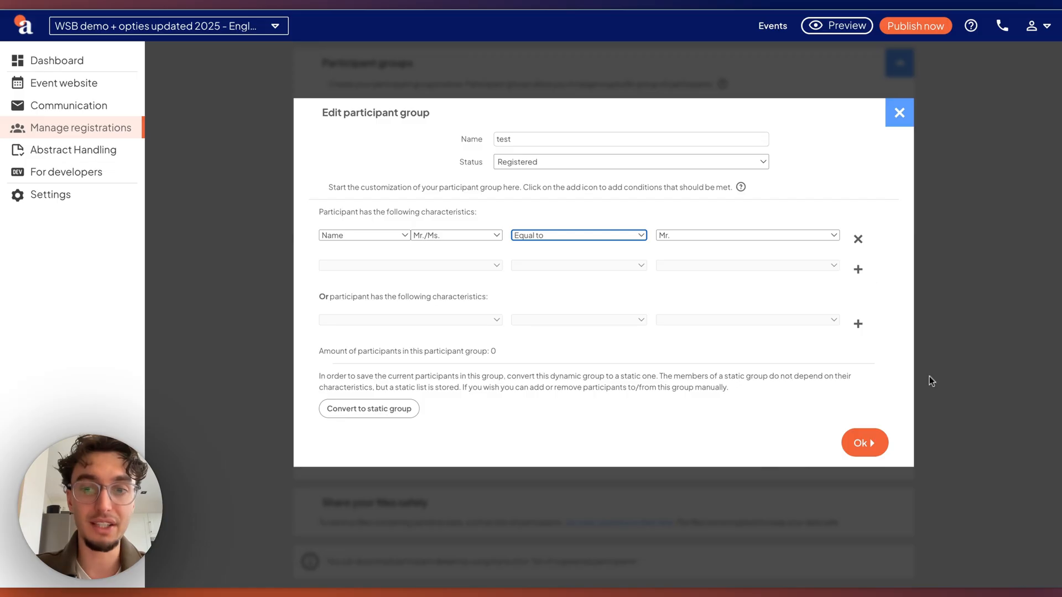
Add an alternative "Or" characteristic to the test group and close the group editor
left_click(532, 309)
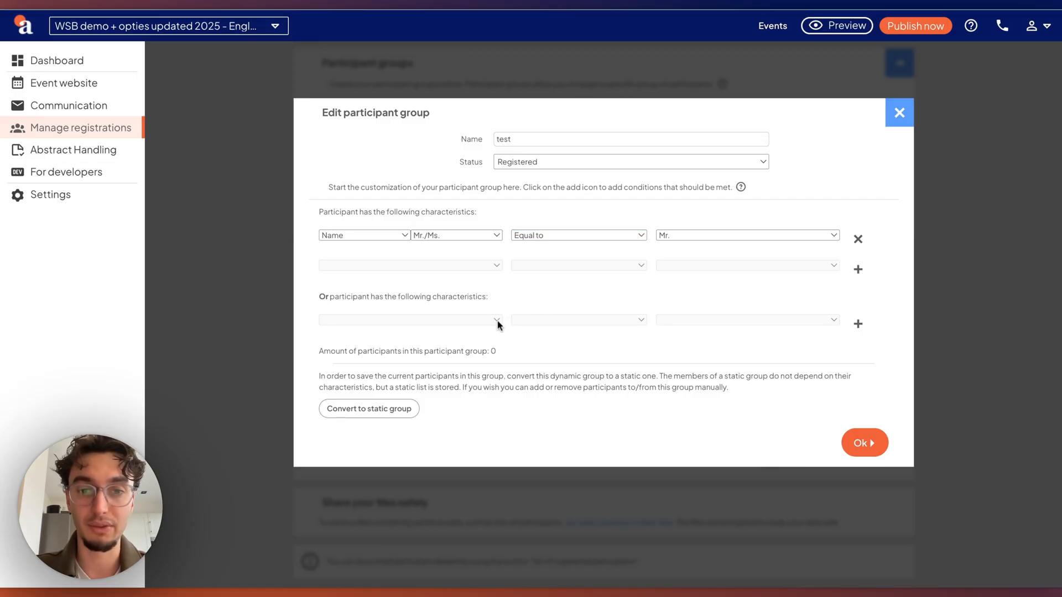
scroll(570, 324, "up", 2)
left_click(858, 324)
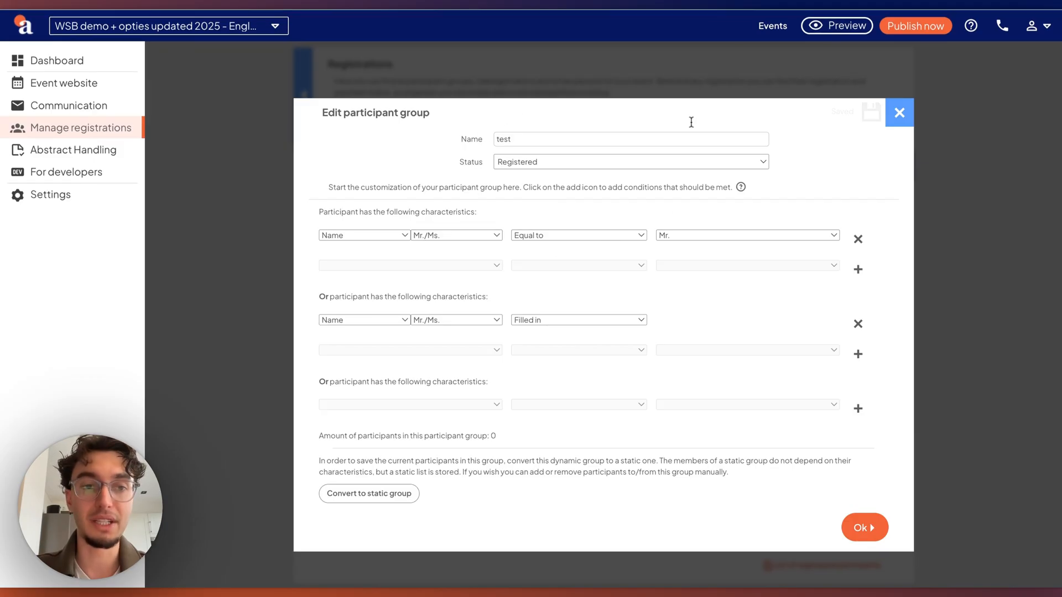
left_click(906, 118)
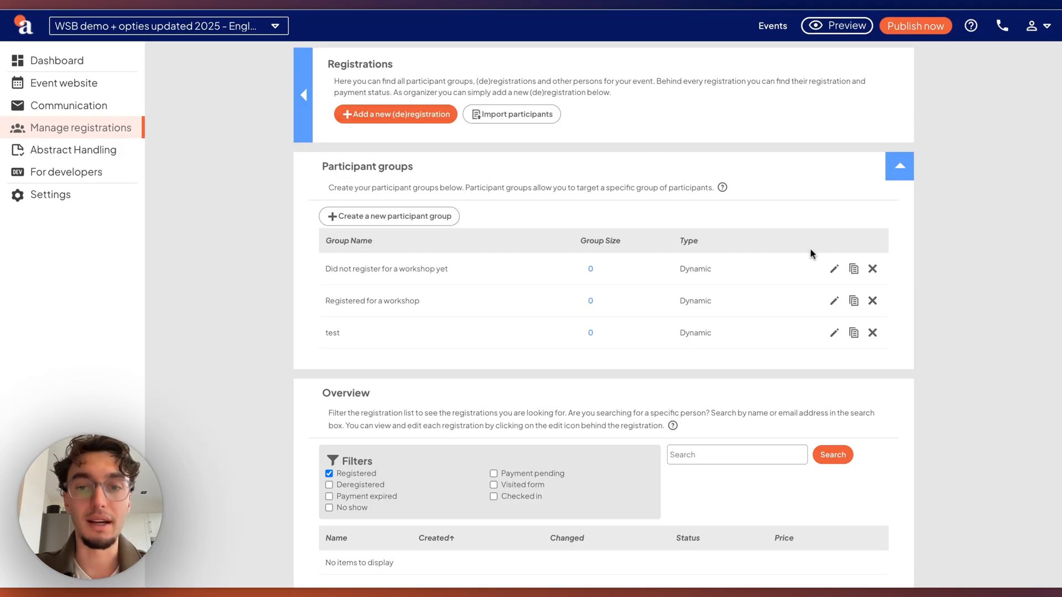
Delete the participant group "test" and confirm the deletion
left_click(872, 333)
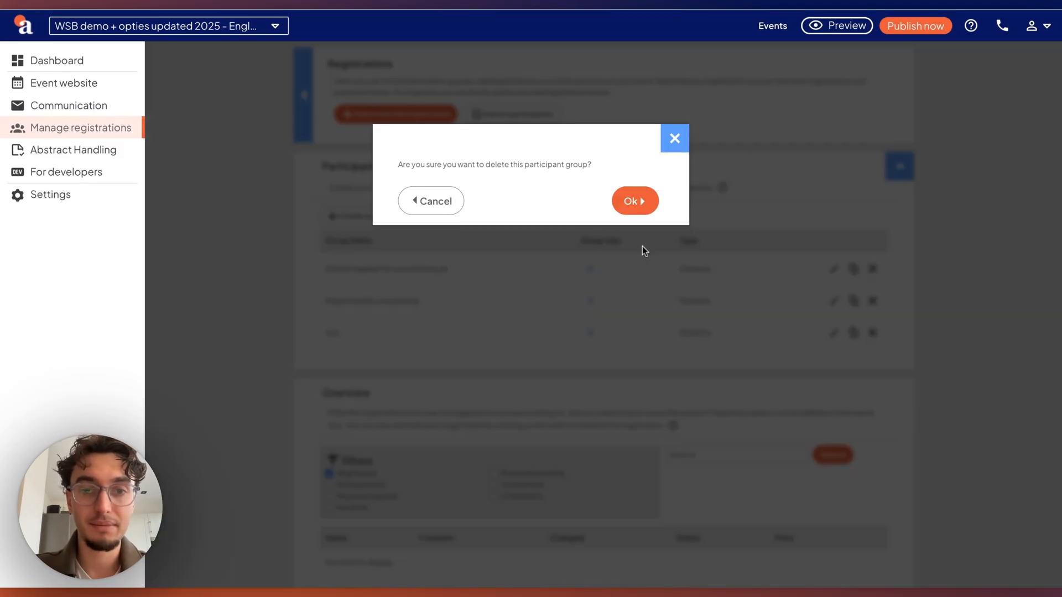
left_click(635, 201)
scroll(496, 265, "down", 2)
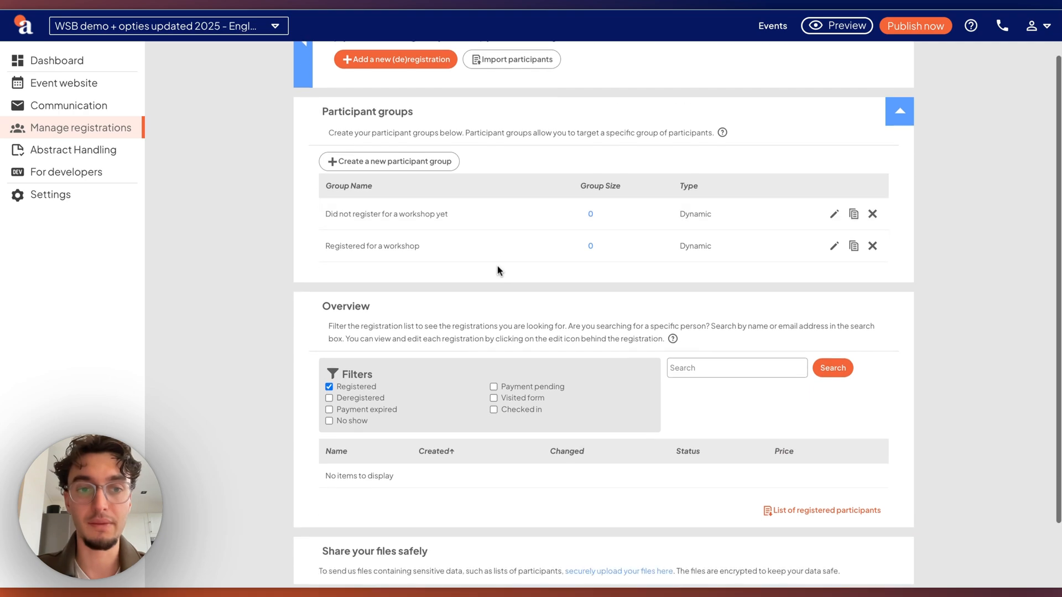
scroll(480, 272, "up", 1)
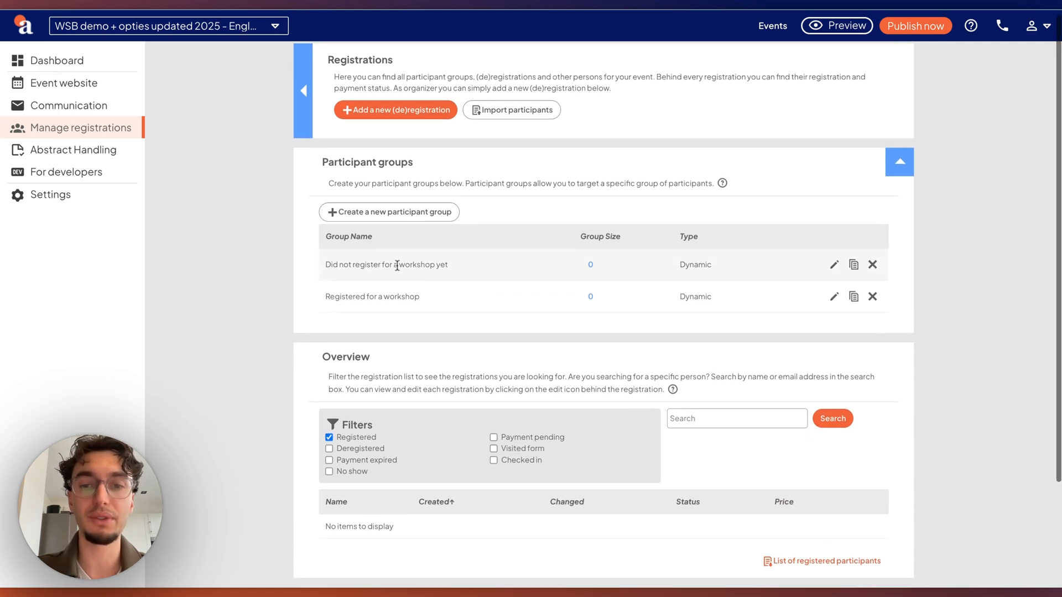
left_click_drag(392, 265, 317, 267)
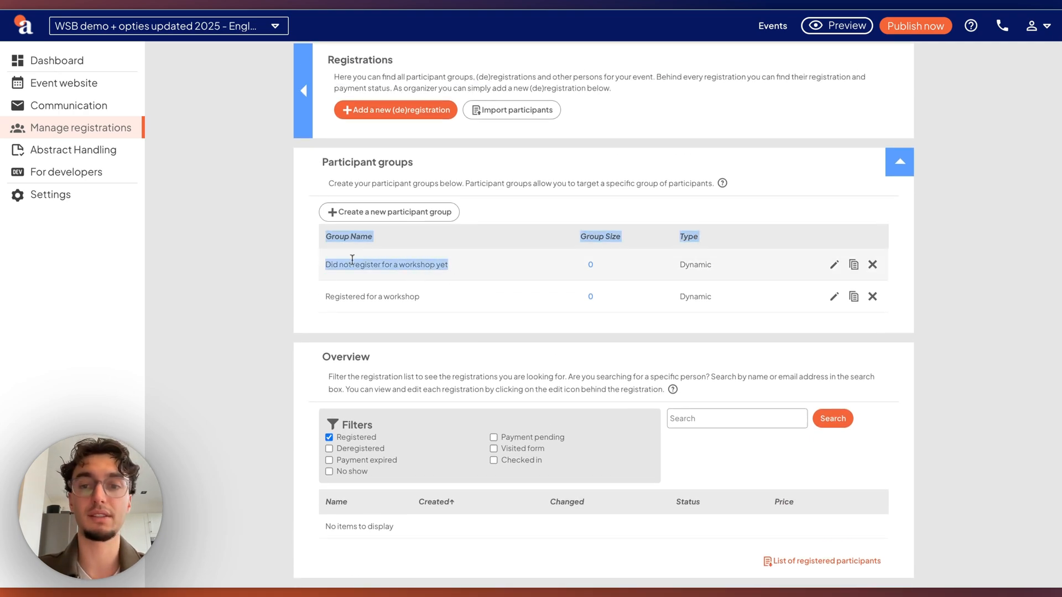
left_click(267, 260)
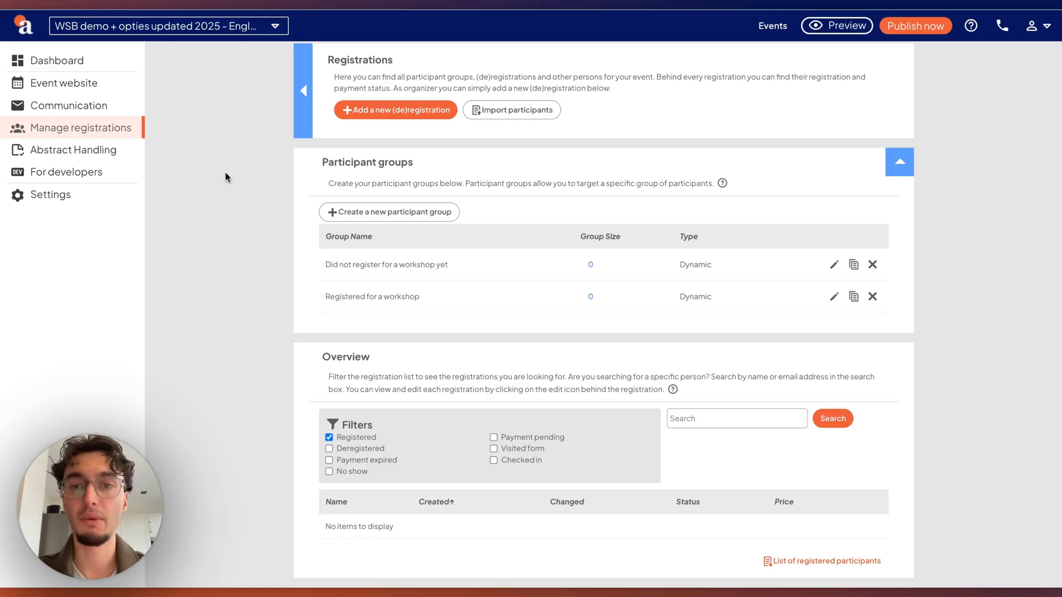
Go to the message center and open the group mail draft named "Message" for editing
mouse_move(119, 111)
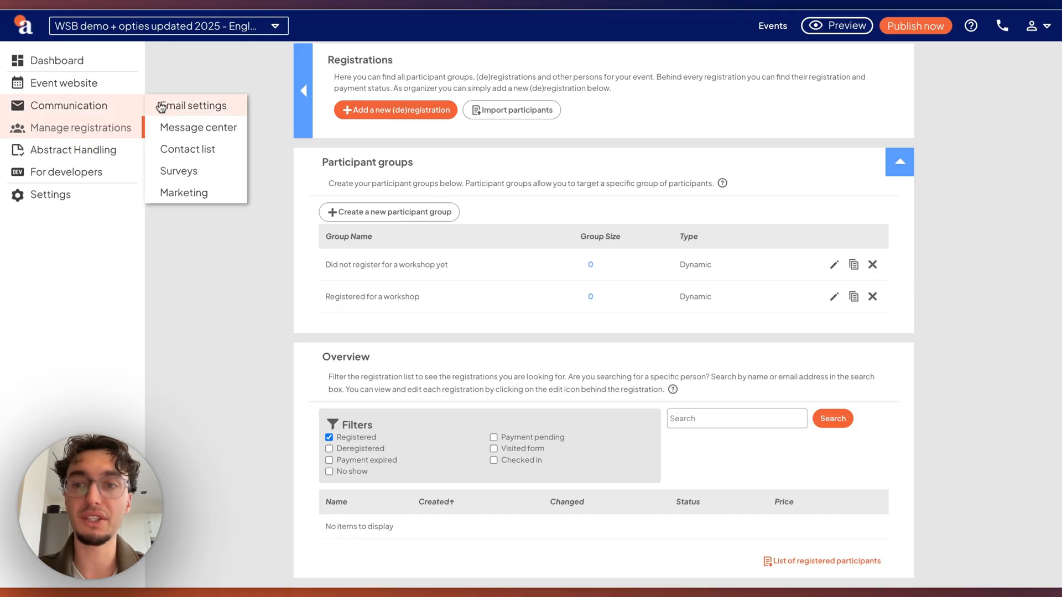
left_click(176, 127)
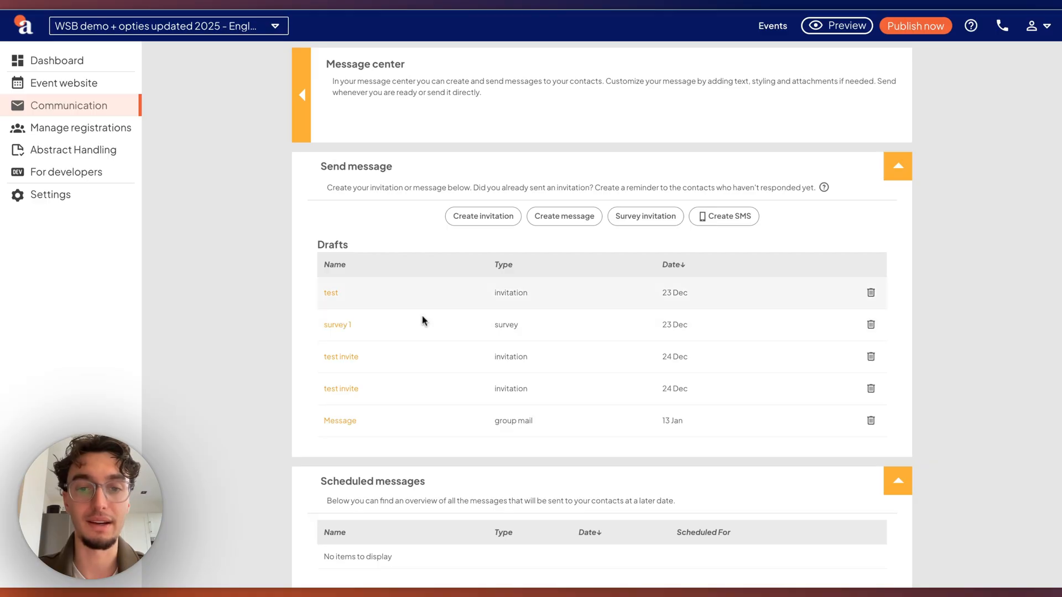
scroll(422, 320, "down", 1)
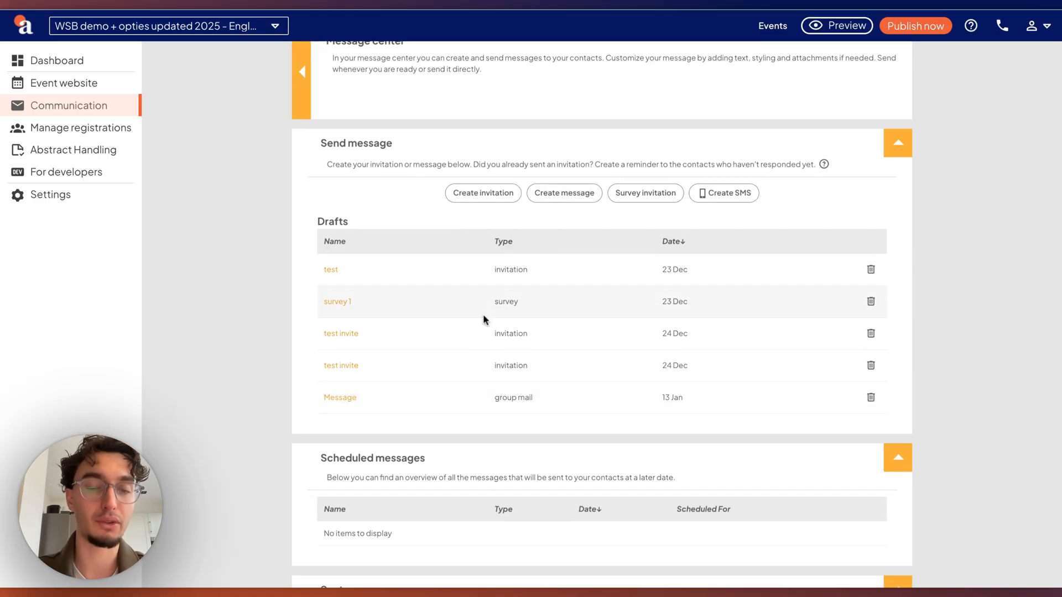
left_click(350, 398)
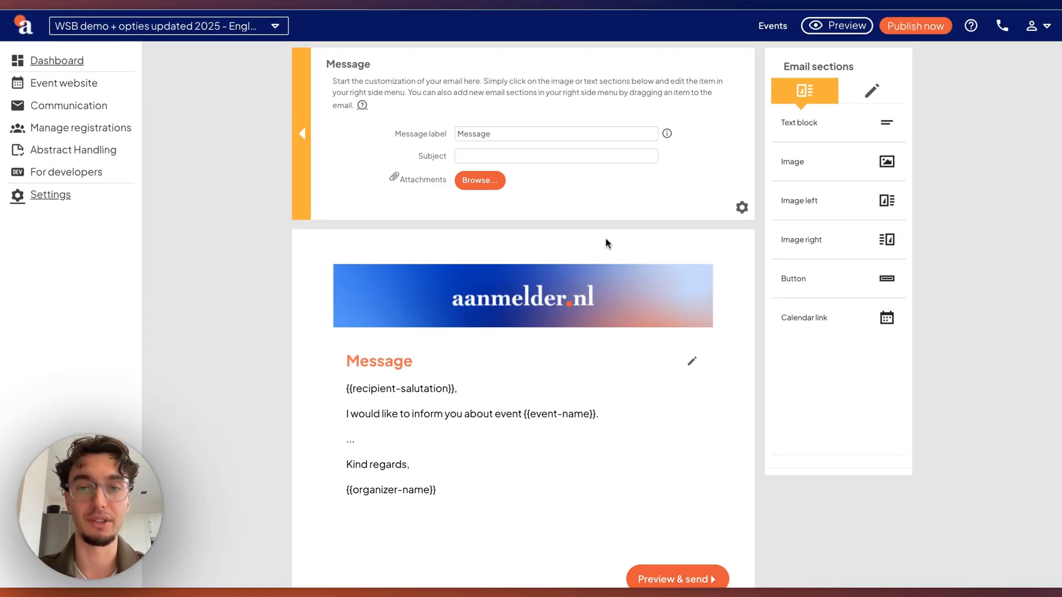
Set both the subject and the message label of the group mail to "test"
left_click(513, 156)
type("test")
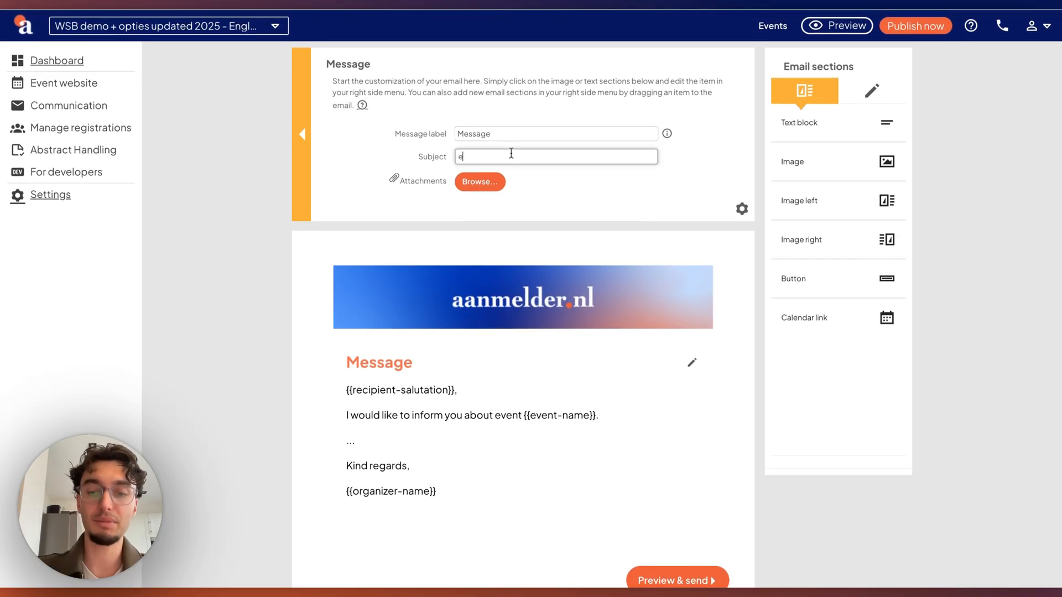
double_click(523, 133)
key("BackSpace")
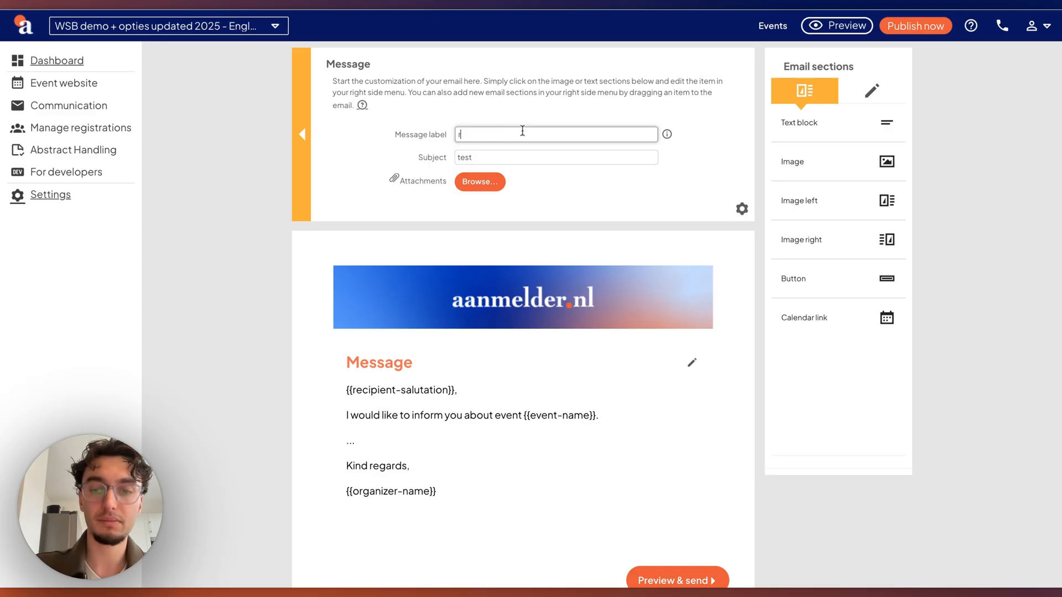
type("re")
type("est")
Proceed to preview and send, and restrict the recipients to participants in certain participant groups, leaving all groups deselected
scroll(467, 351, "down", 1)
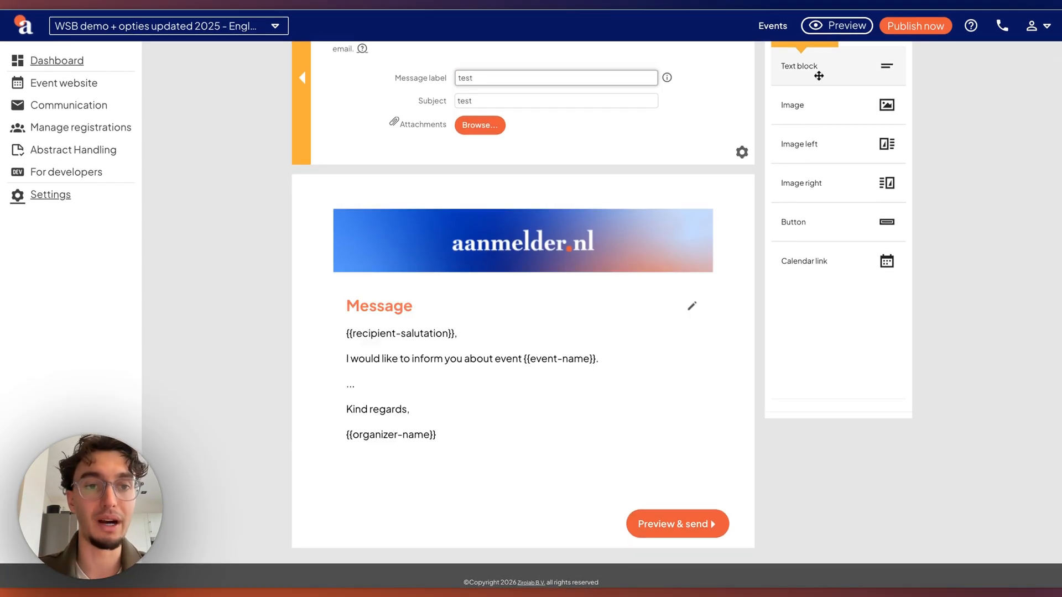
scroll(755, 216, "down", 2)
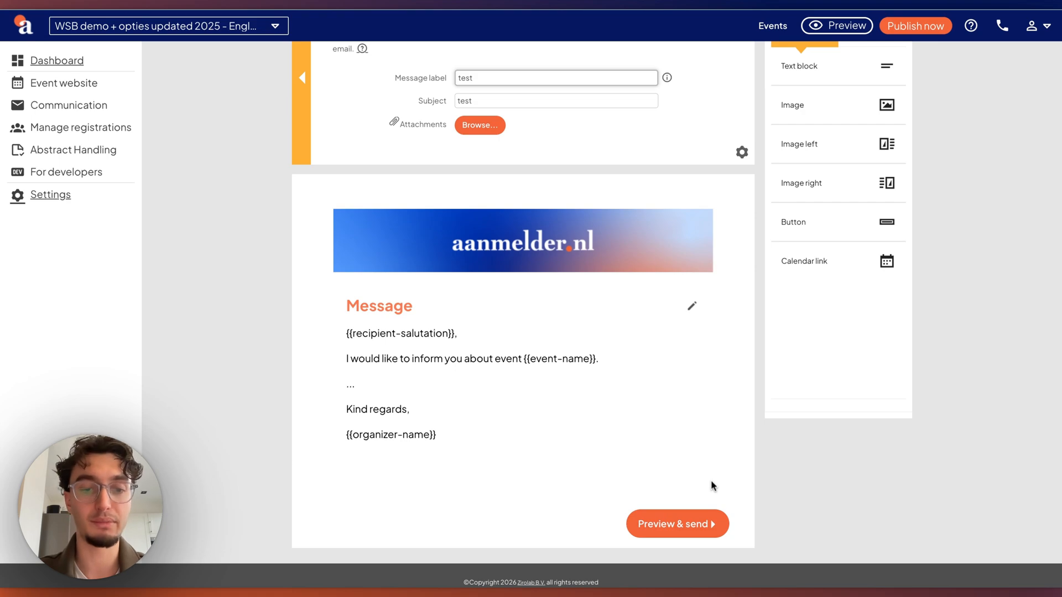
left_click(701, 522)
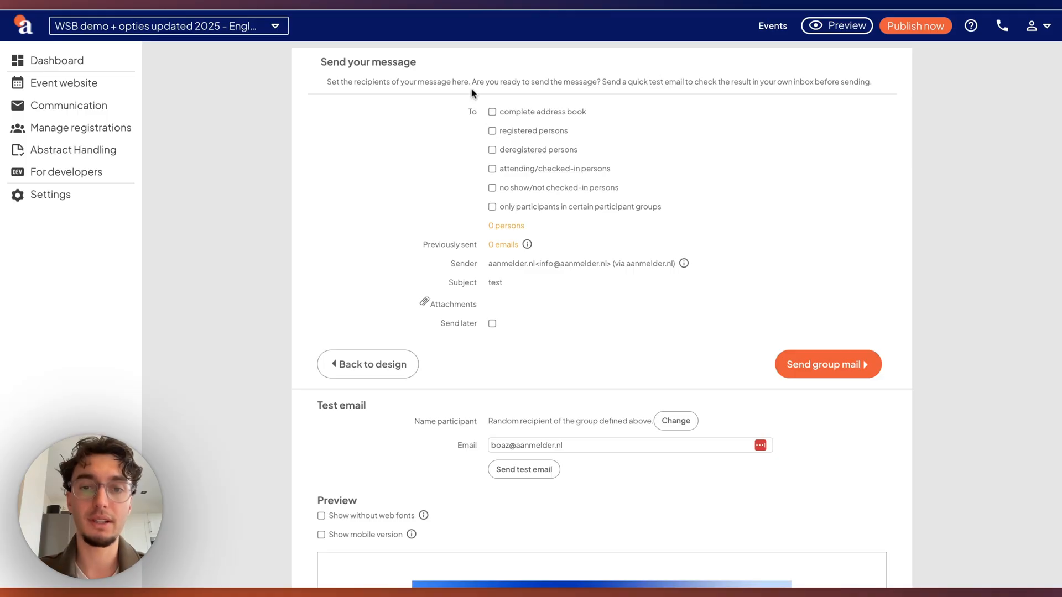
left_click(492, 207)
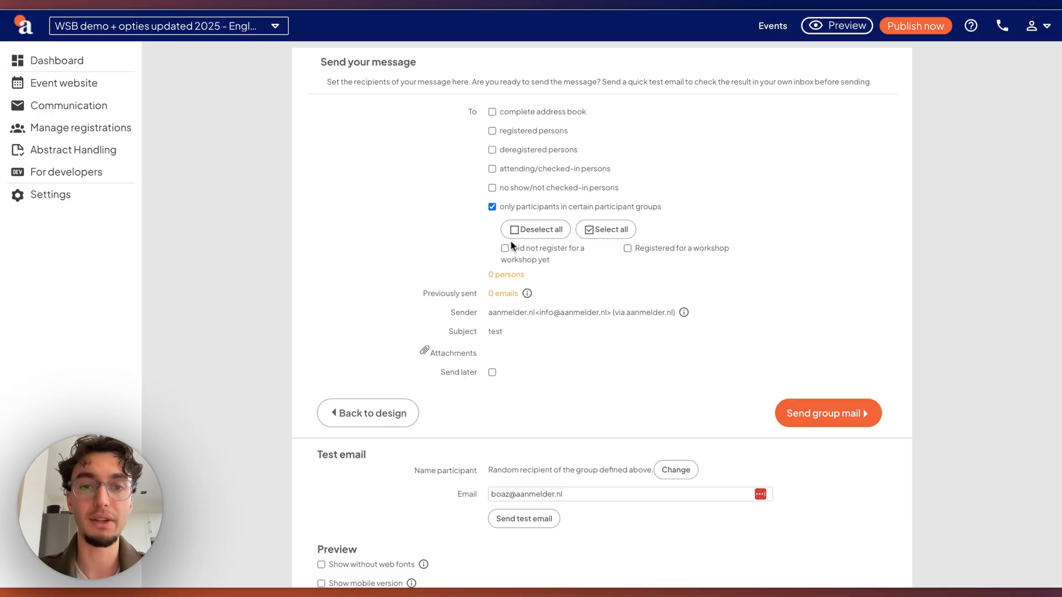
left_click(597, 235)
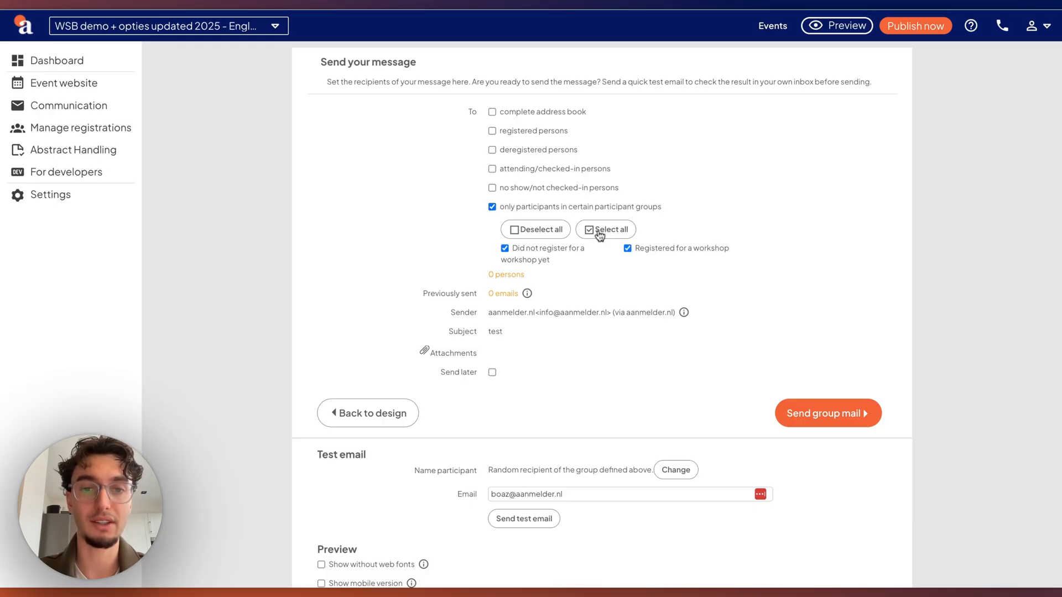
left_click(547, 232)
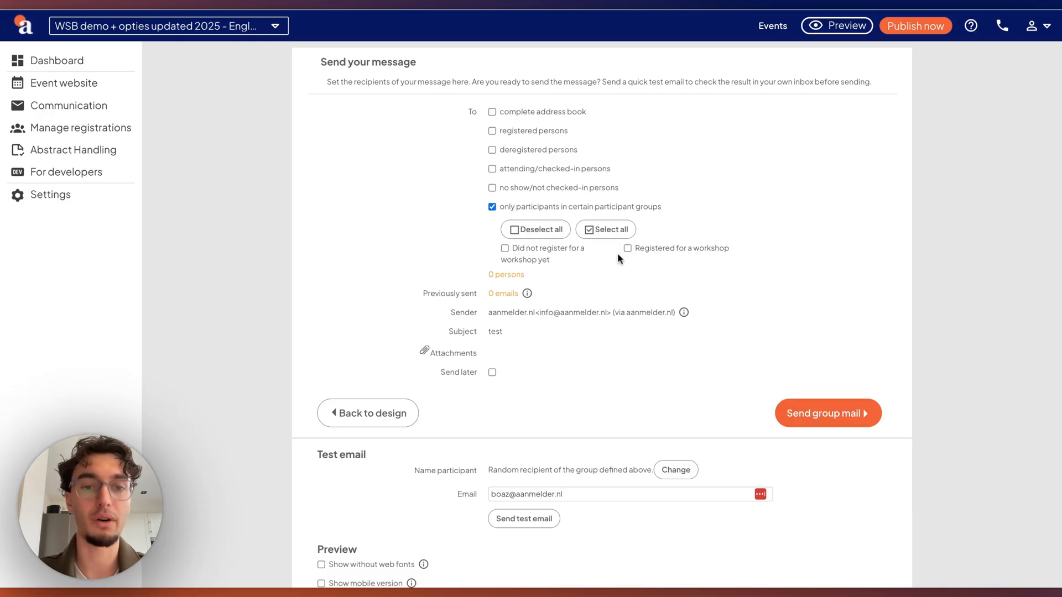
Include the participant group "Did not register for a workshop yet" as recipients and look over the send settings and message preview
left_click(504, 248)
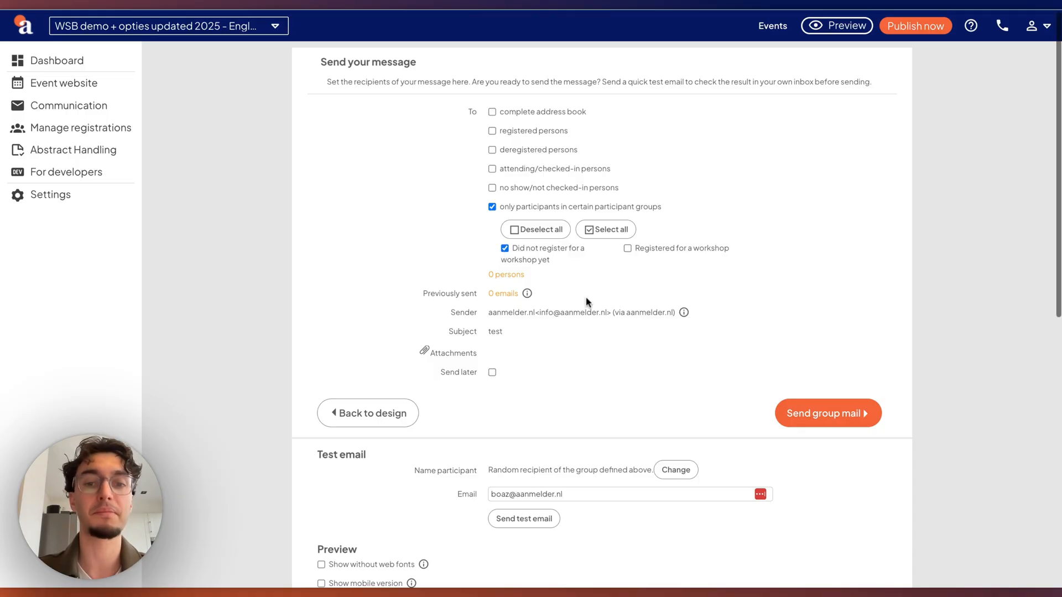
scroll(586, 297, "down", 1)
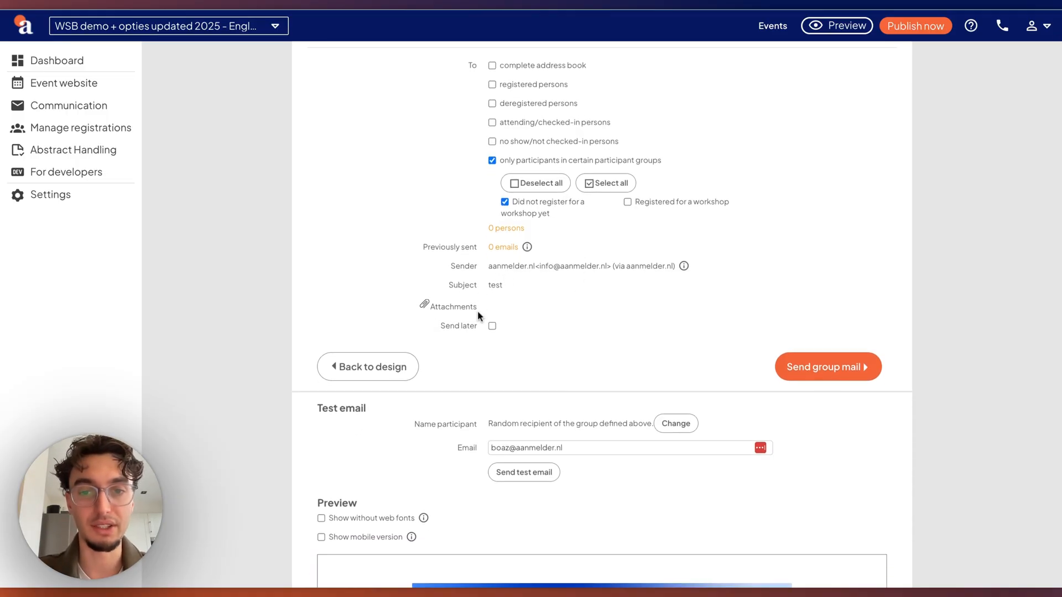
scroll(528, 326, "down", 3)
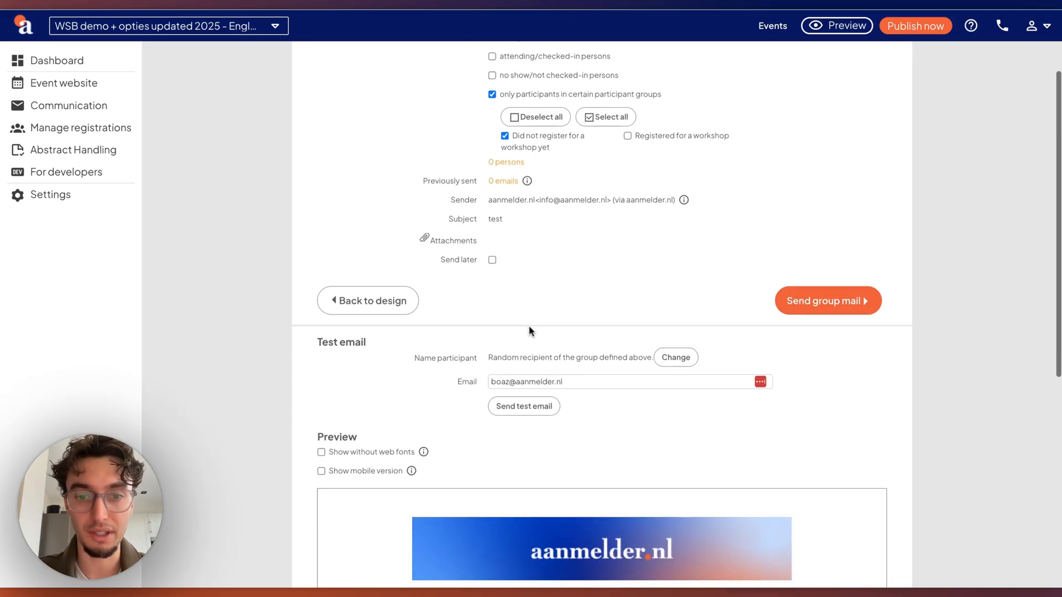
scroll(529, 327, "up", 5)
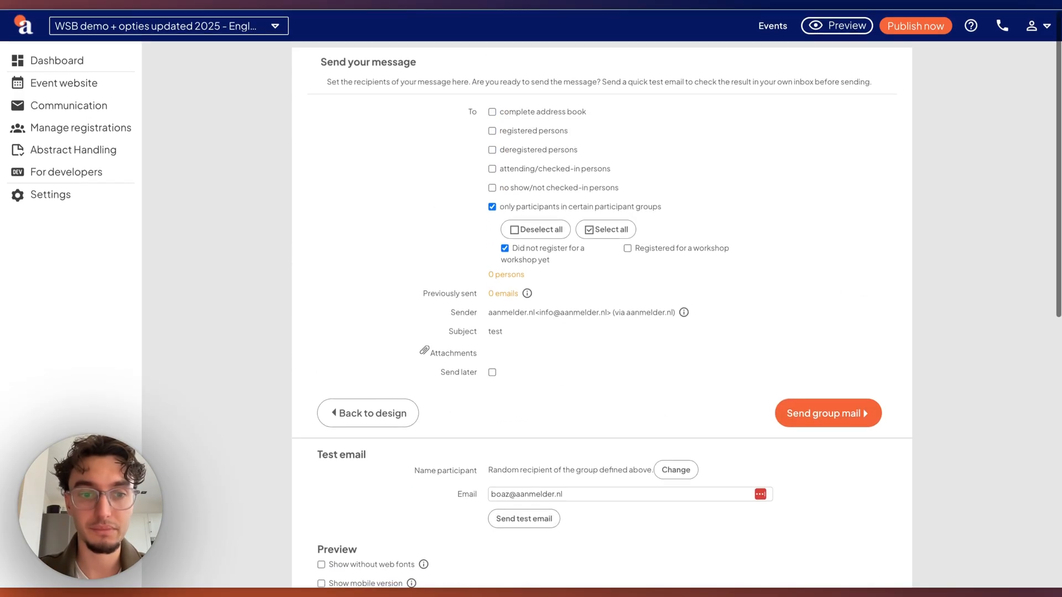
scroll(667, 421, "down", 9)
scroll(667, 420, "down", 3)
scroll(666, 420, "up", 9)
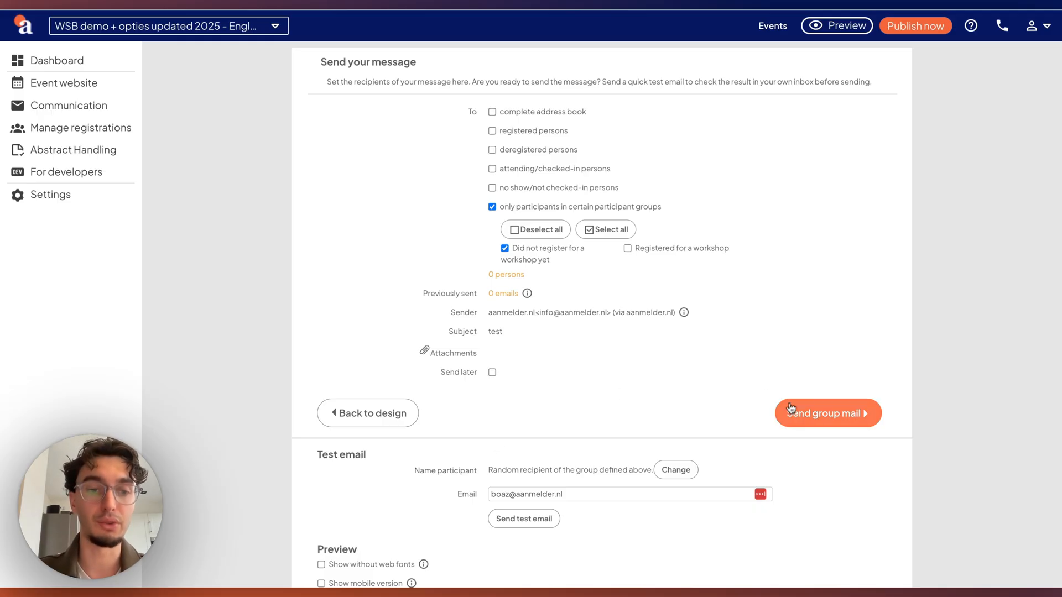
Enable sending the group mail later and set its send date and time to 20/01/2026, 07:00
left_click(492, 372)
left_click(525, 386)
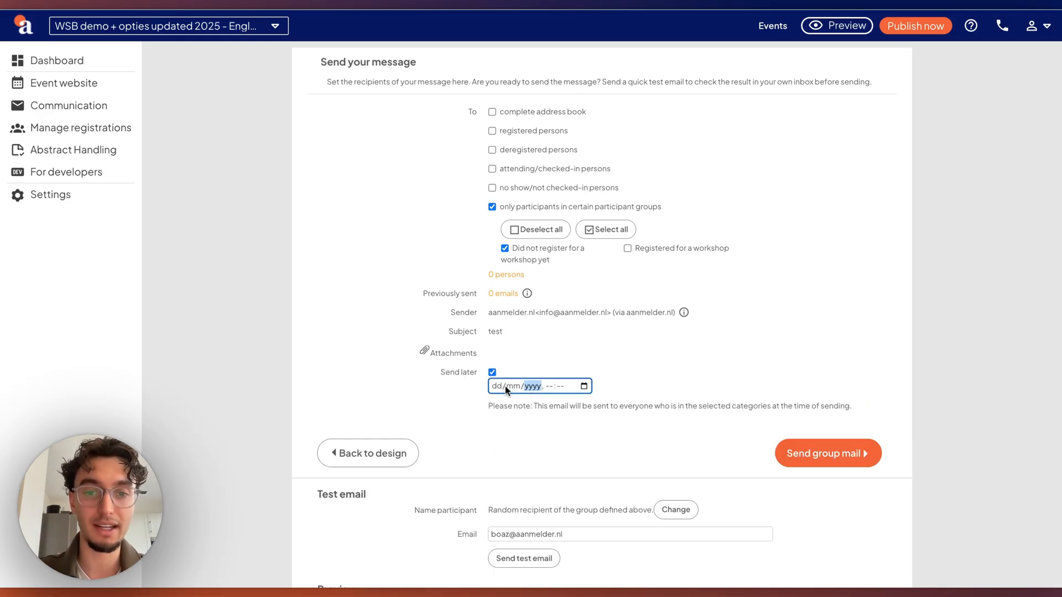
left_click(494, 388)
type("2/mm/yyyy, --:--")
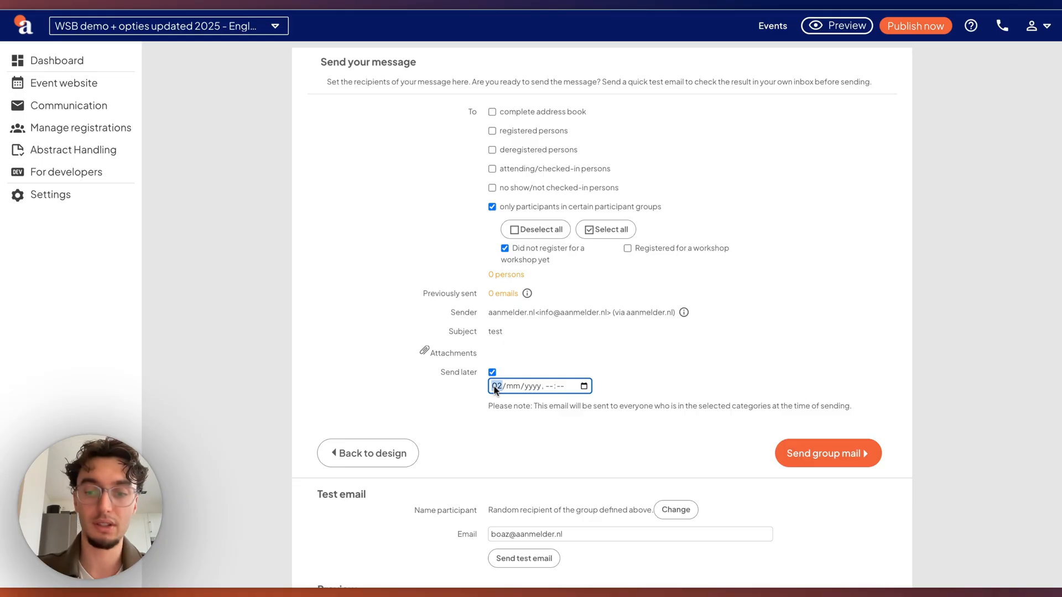
type("001")
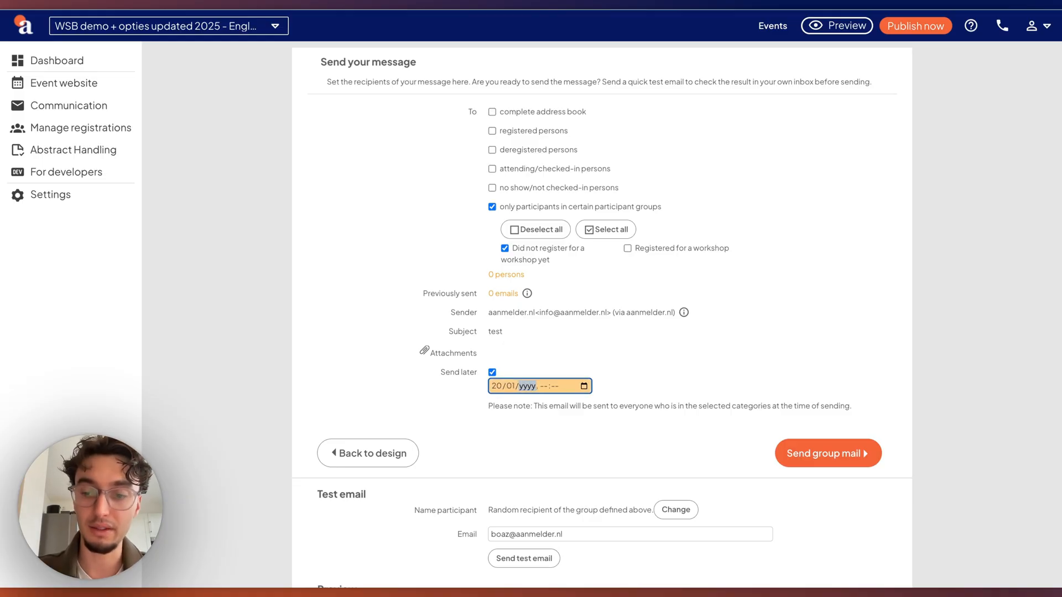
type("1")
type("2026")
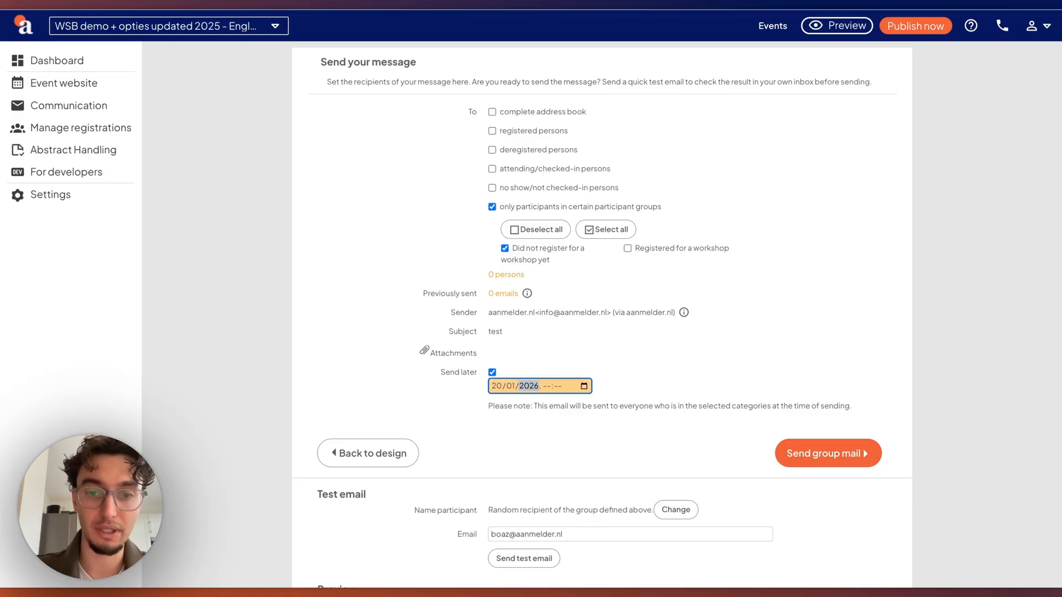
left_click(676, 383)
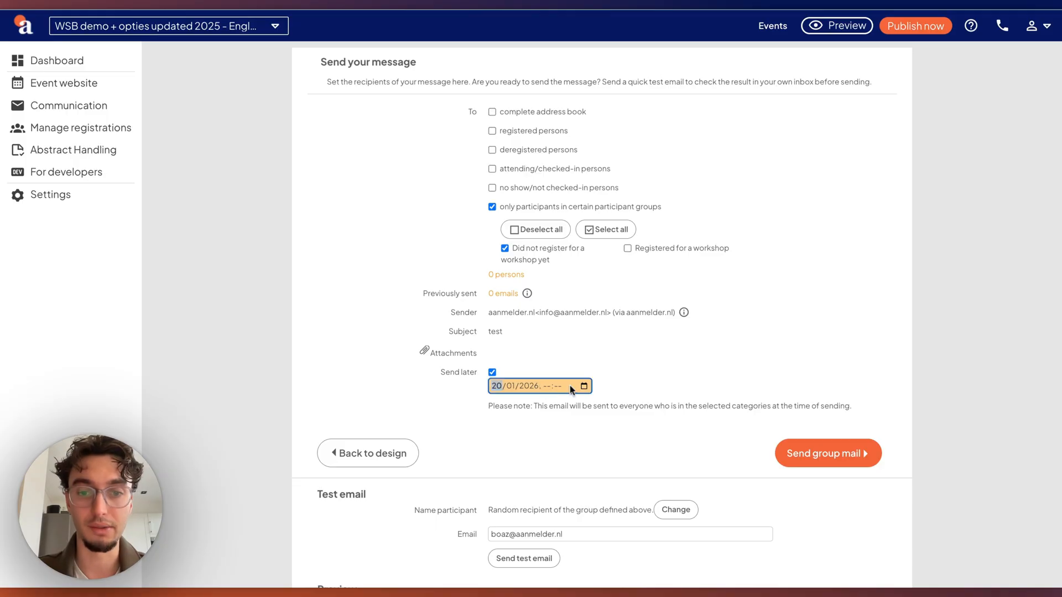
left_click(547, 386)
type("07:00")
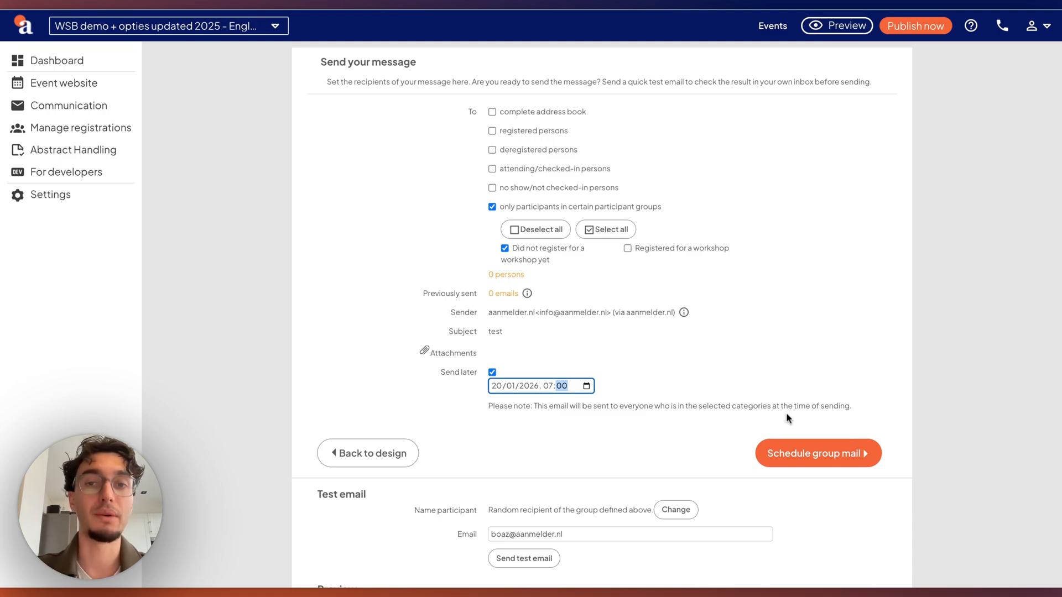
scroll(788, 398, "down", 1)
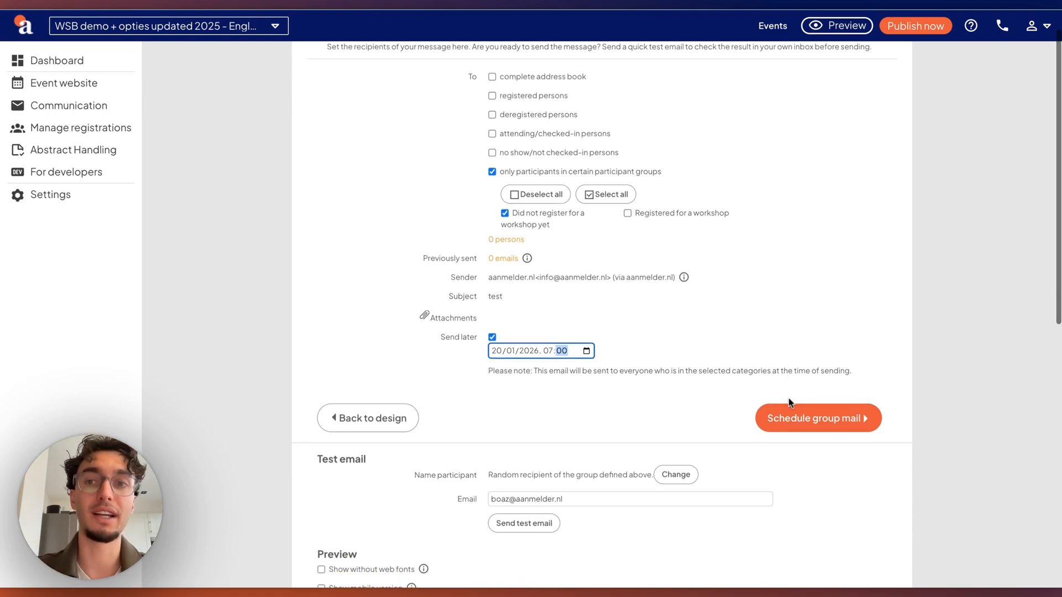